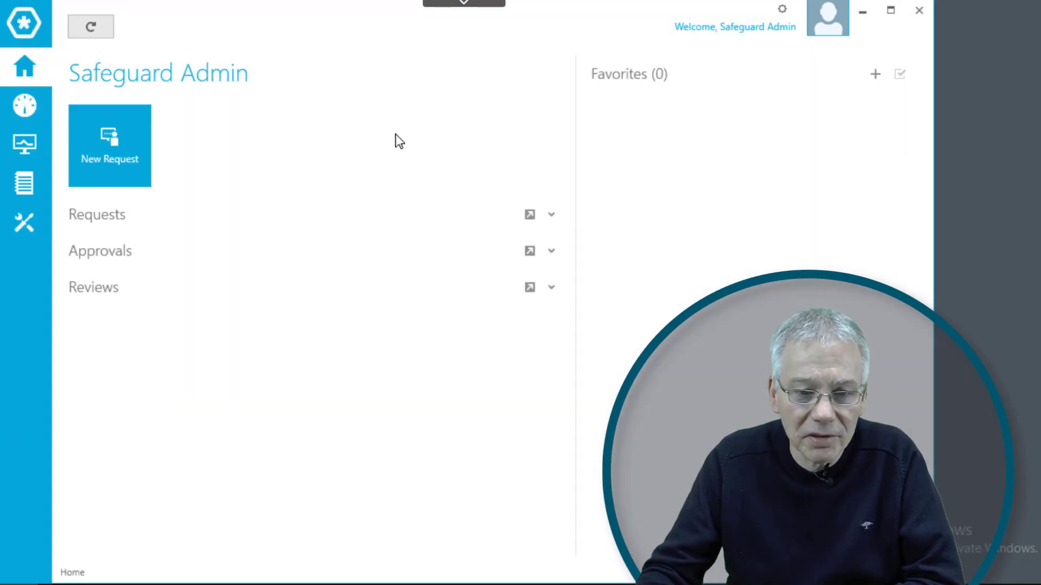
# - Go to Settings > External Integration > Starling and start Join to Starling
pyautogui.click(22, 225)
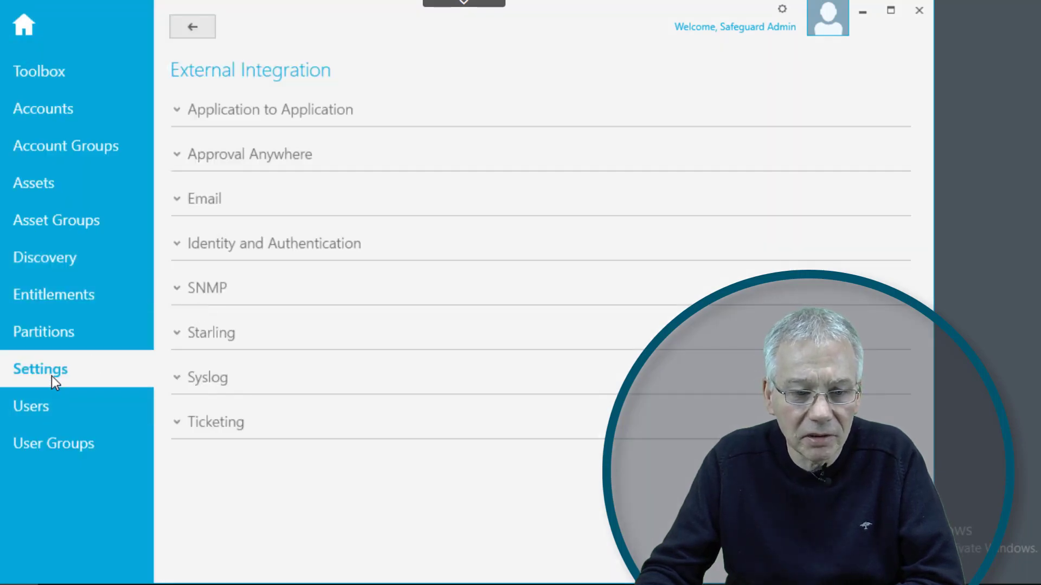
pyautogui.click(201, 32)
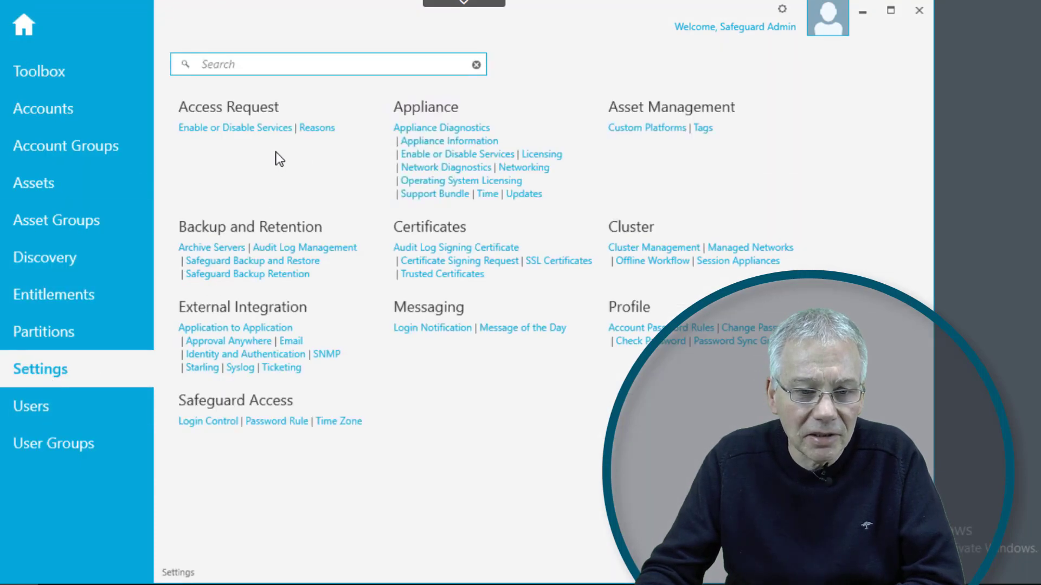
pyautogui.click(209, 369)
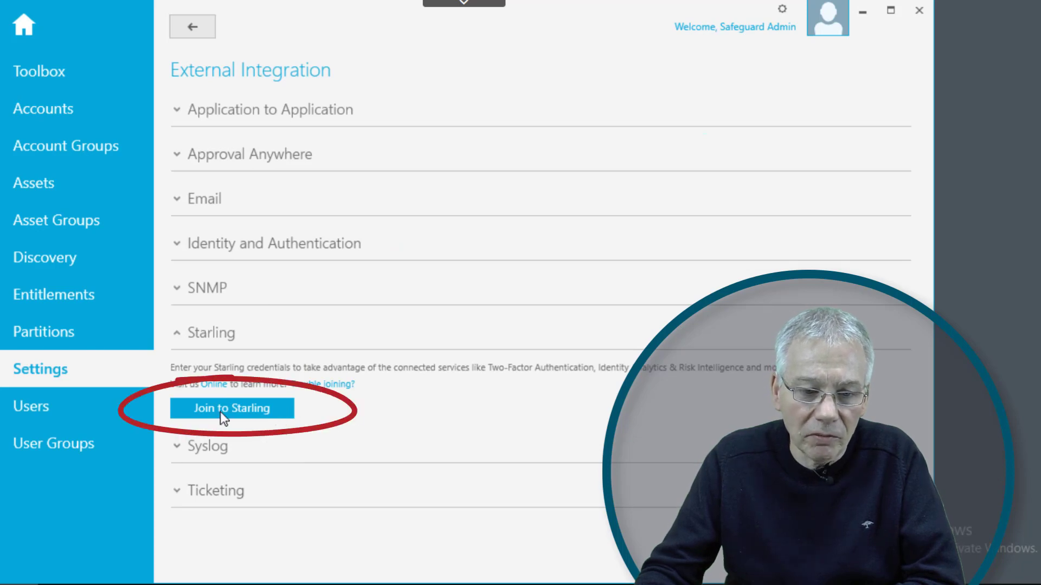
pyautogui.click(257, 407)
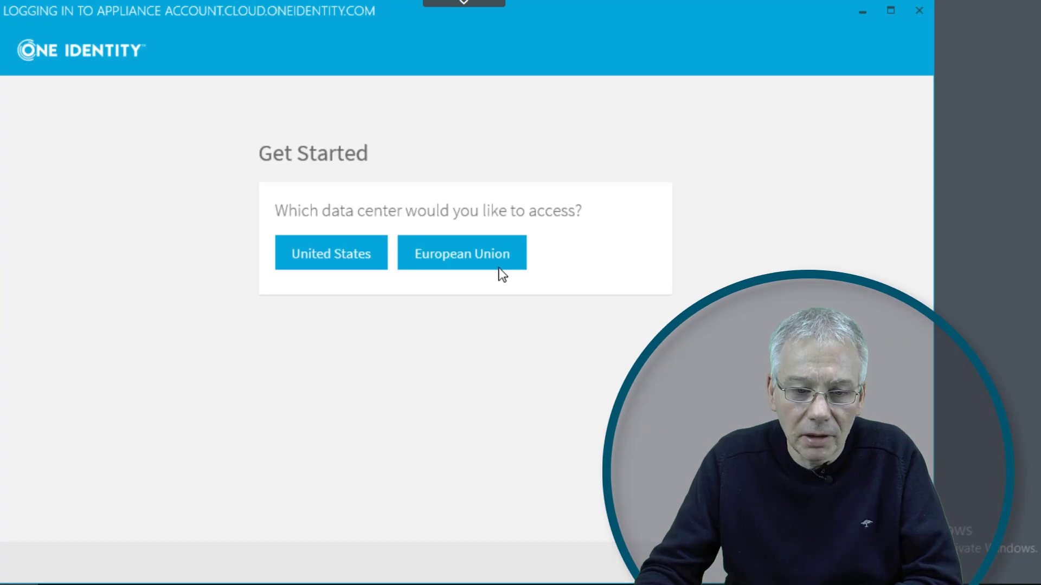
# - Choose a data center, accept the notice, sign in with the Starling account e-mail, and allow the join
pyautogui.click(353, 274)
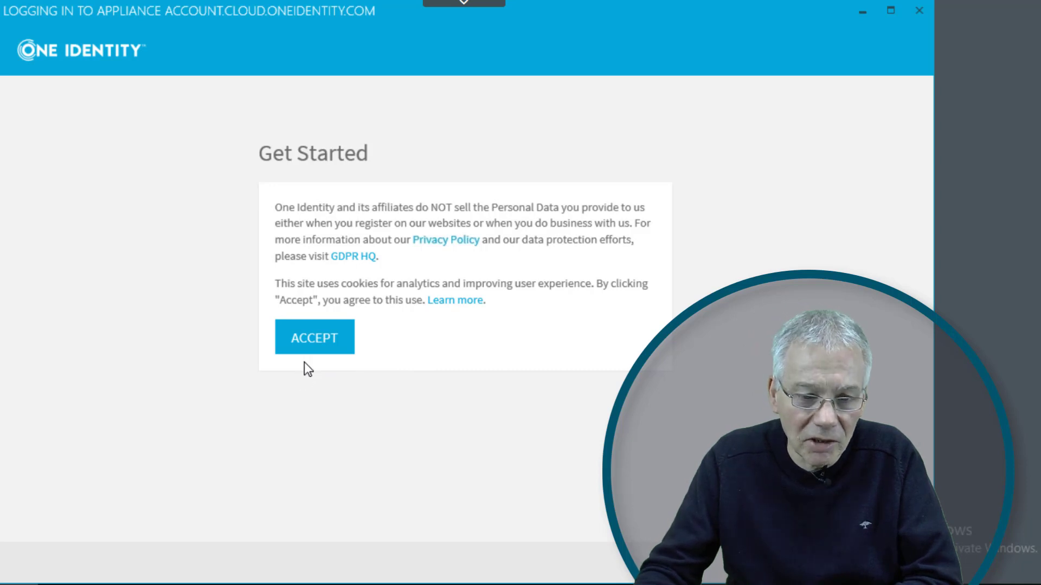
pyautogui.click(310, 343)
pyautogui.click(333, 219)
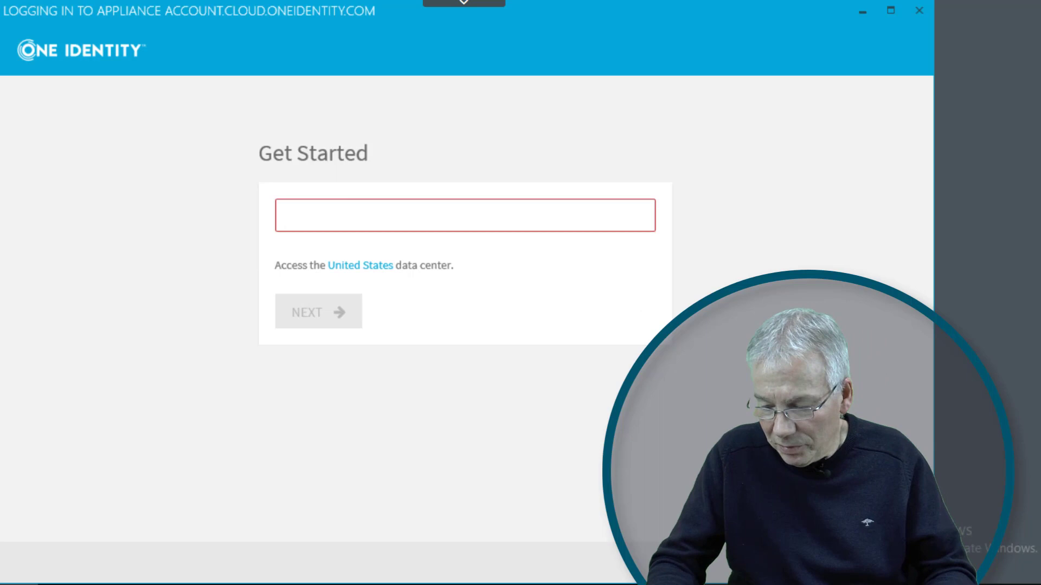
pyautogui.hotkey('ctrl', 'v')
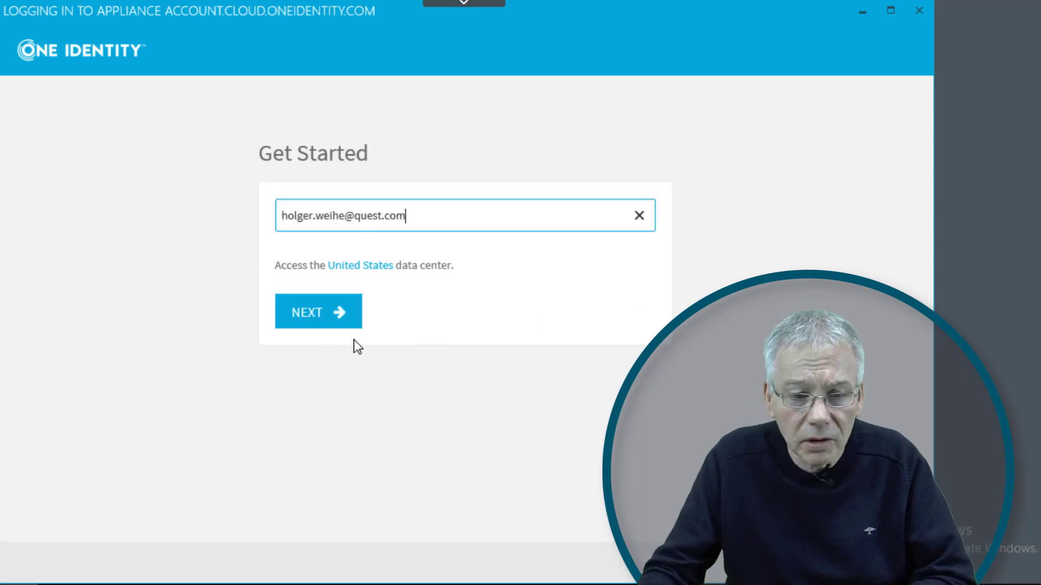
pyautogui.click(340, 317)
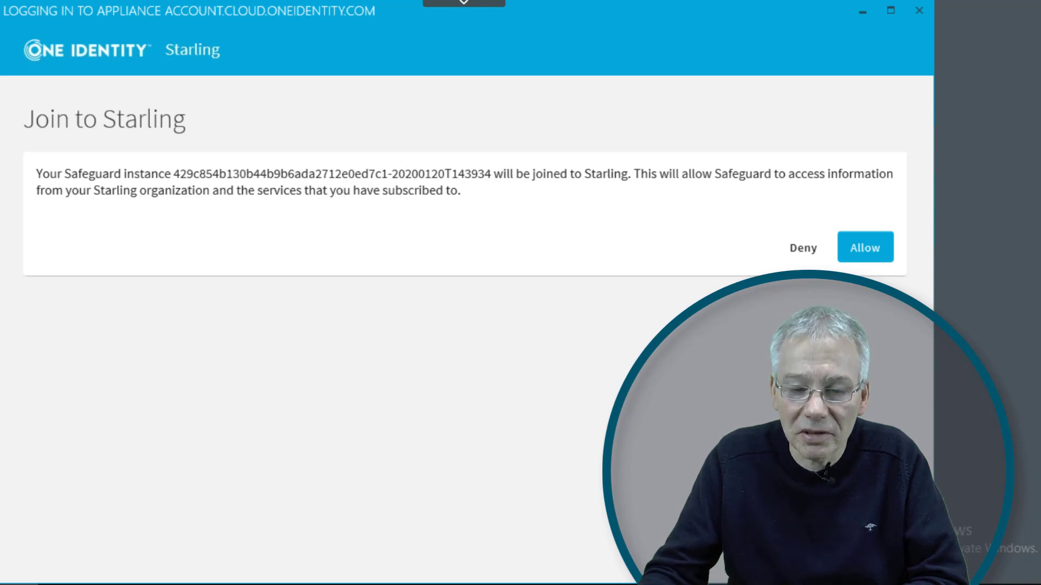
pyautogui.click(864, 251)
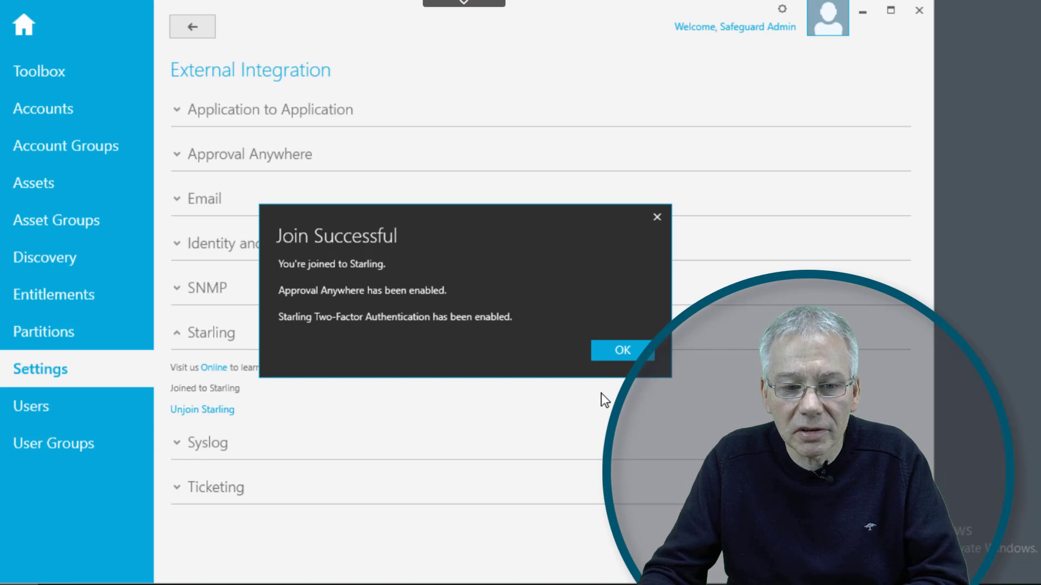
# - Dismiss the Join Successful confirmation with OK
pyautogui.click(618, 351)
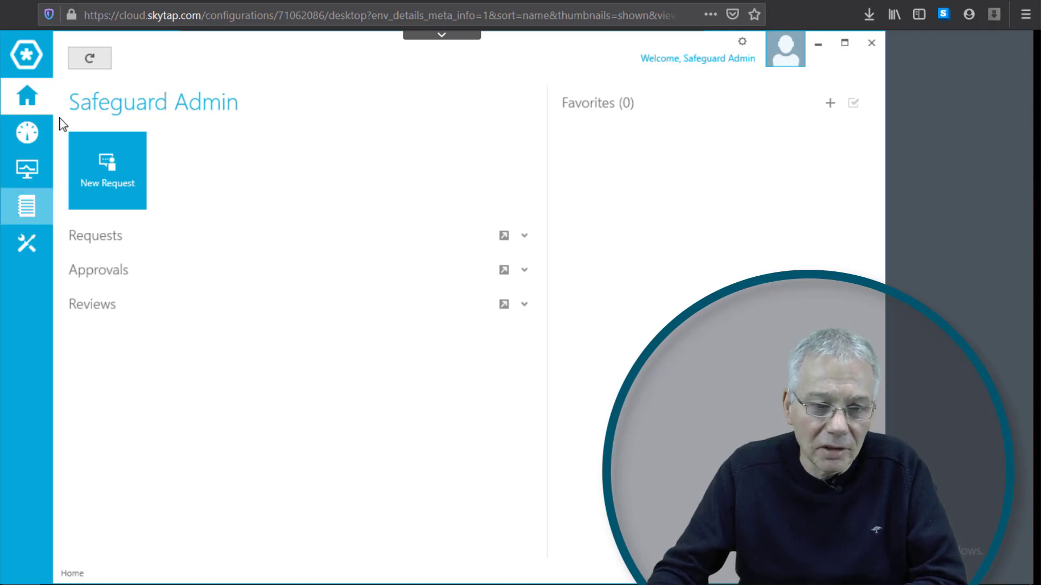
# - Confirm Starling shows as Joined in Settings, then open Users and start adding a user
pyautogui.click(25, 244)
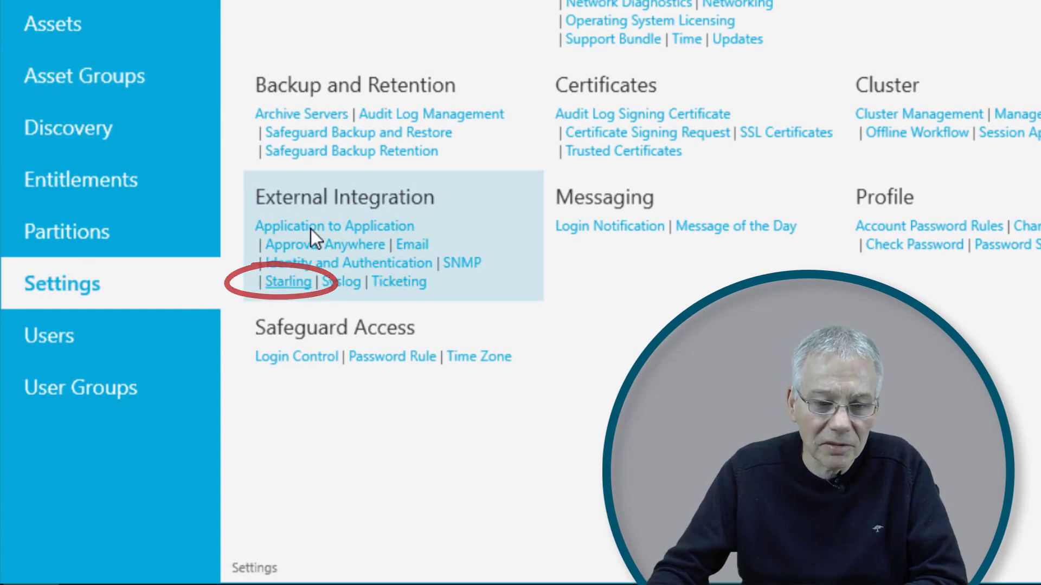
pyautogui.click(273, 281)
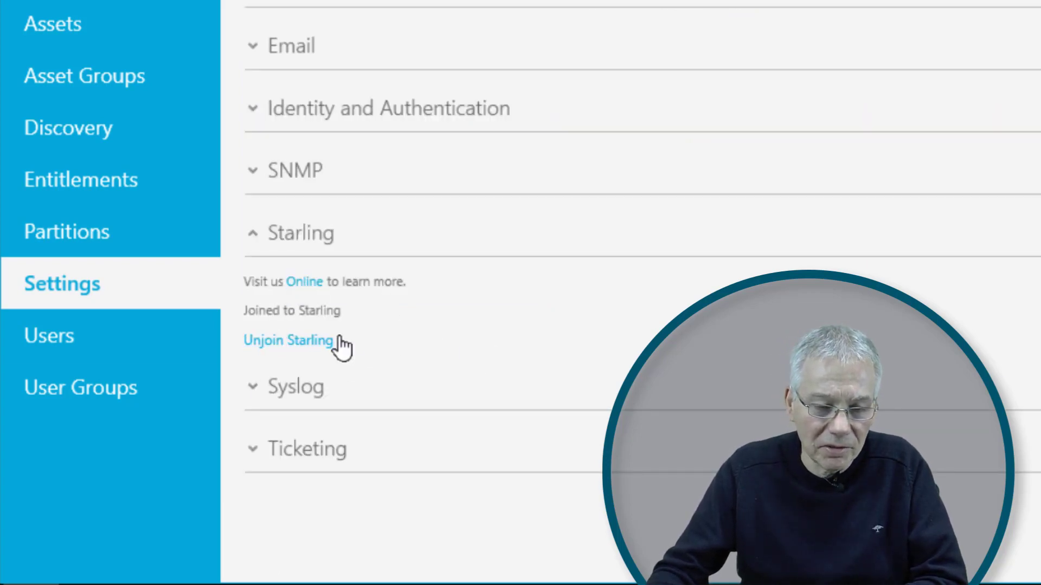
pyautogui.click(300, 233)
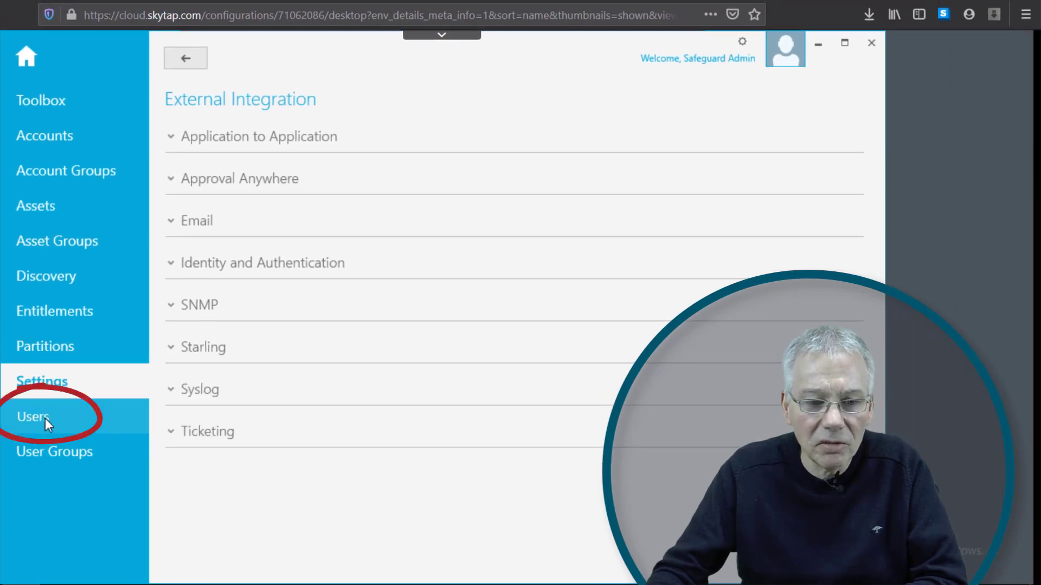
pyautogui.click(43, 420)
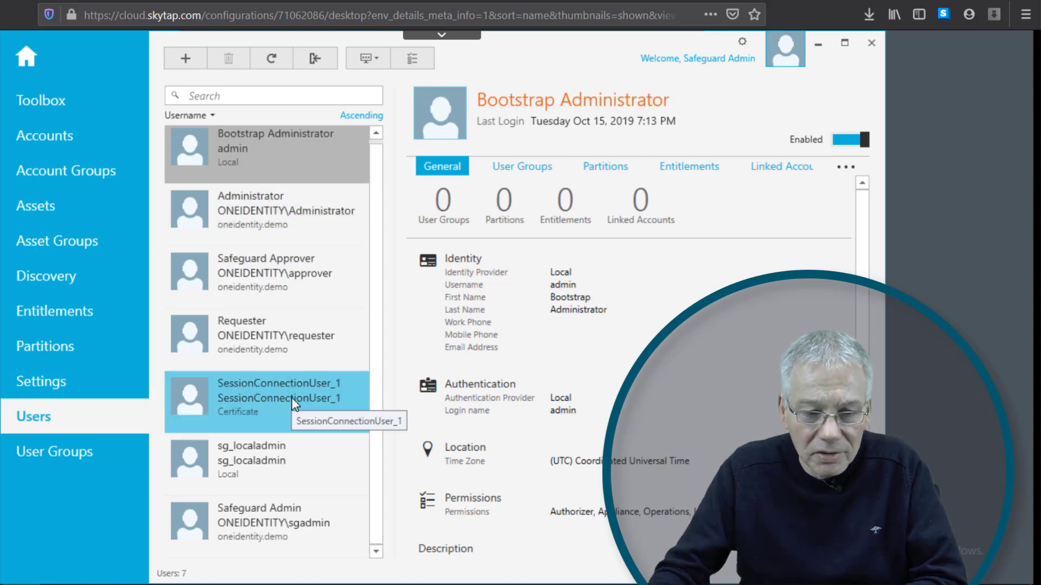
pyautogui.click(186, 57)
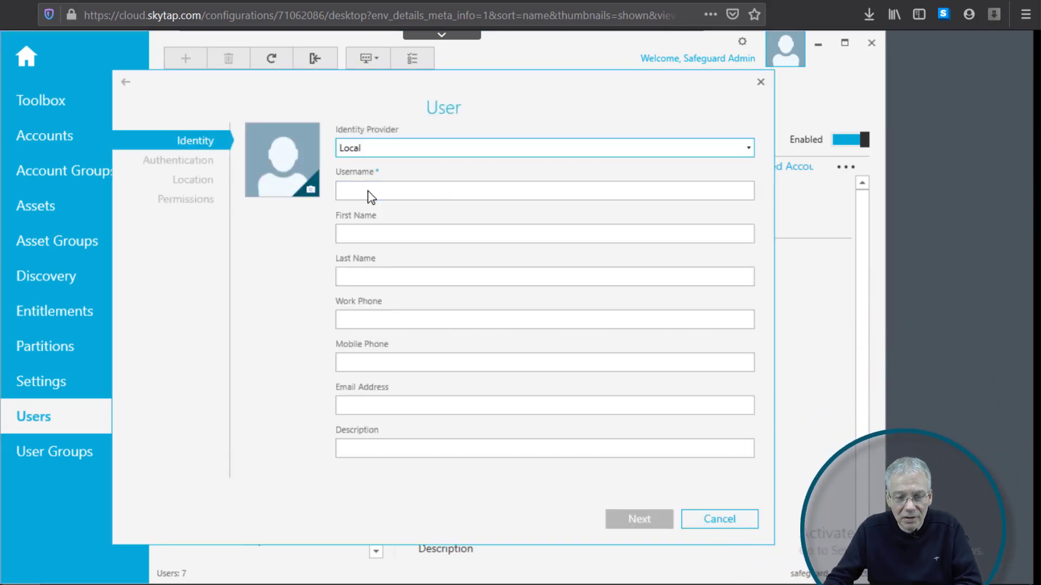
# - Enter the new user's username, first and last name, mobile phone number and e-mail, then continue
pyautogui.click(367, 193)
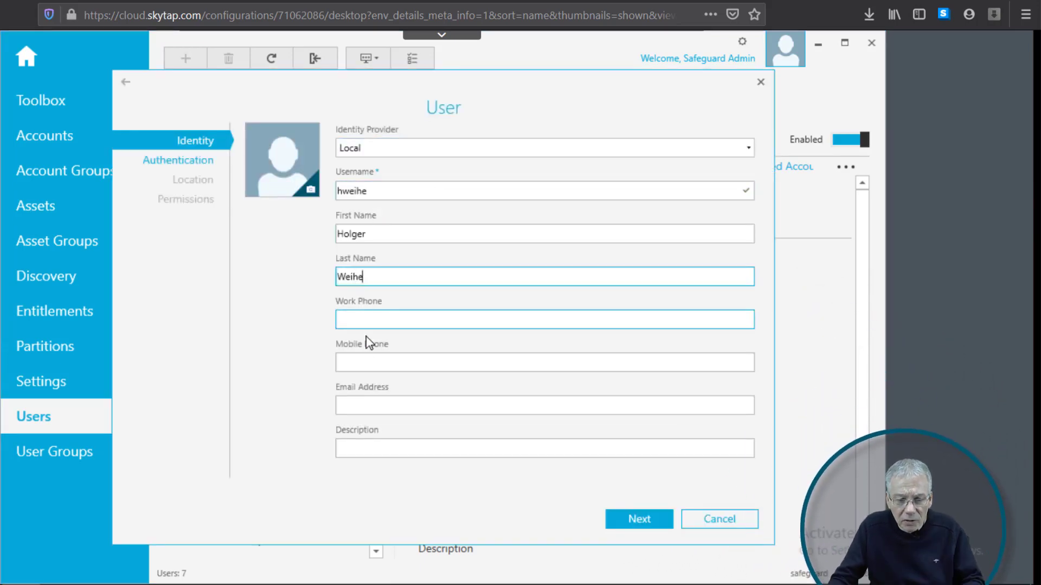
pyautogui.click(367, 363)
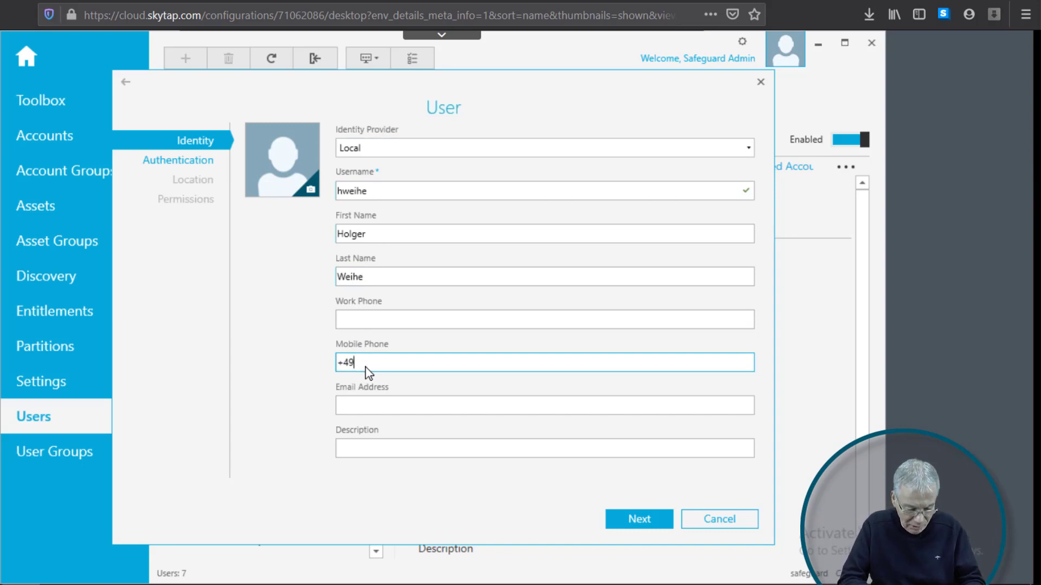
pyautogui.click(389, 406)
pyautogui.write('holger')
pyautogui.click(639, 519)
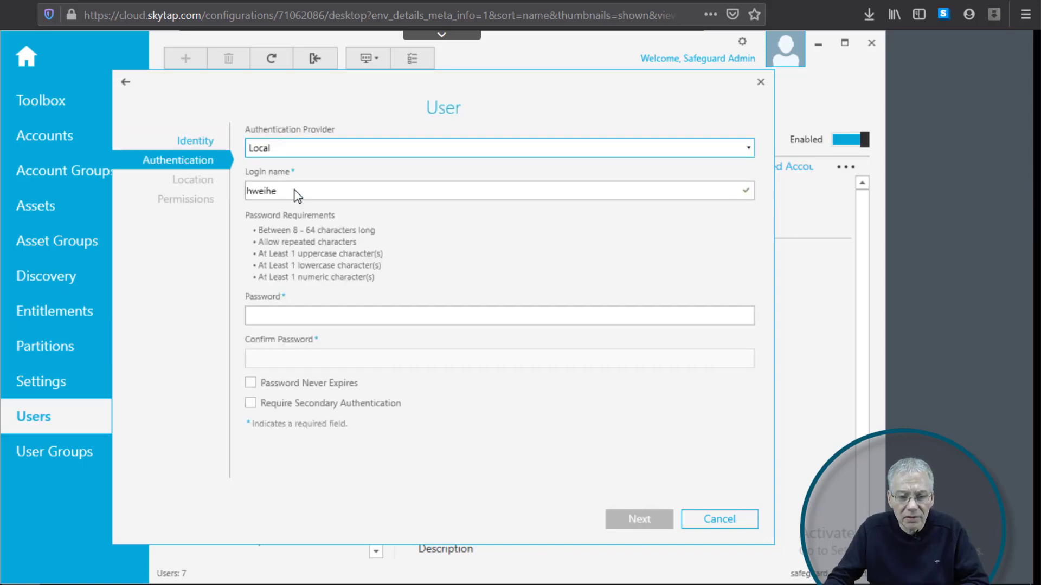
# - Set and confirm the new user's password
pyautogui.click(291, 314)
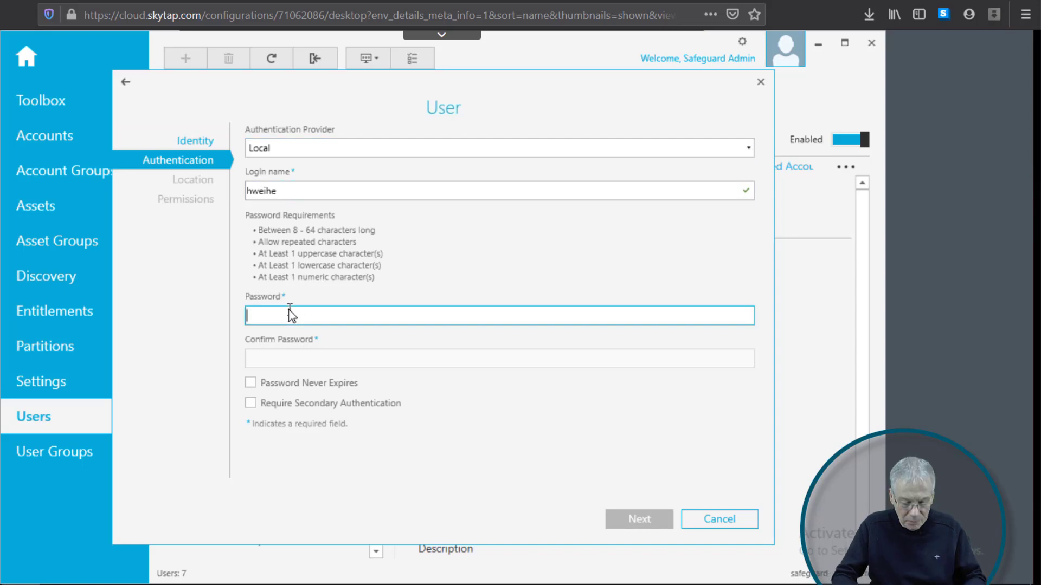
pyautogui.hotkey('ctrl', 'v')
pyautogui.press('Tab')
pyautogui.hotkey('ctrl', 'v')
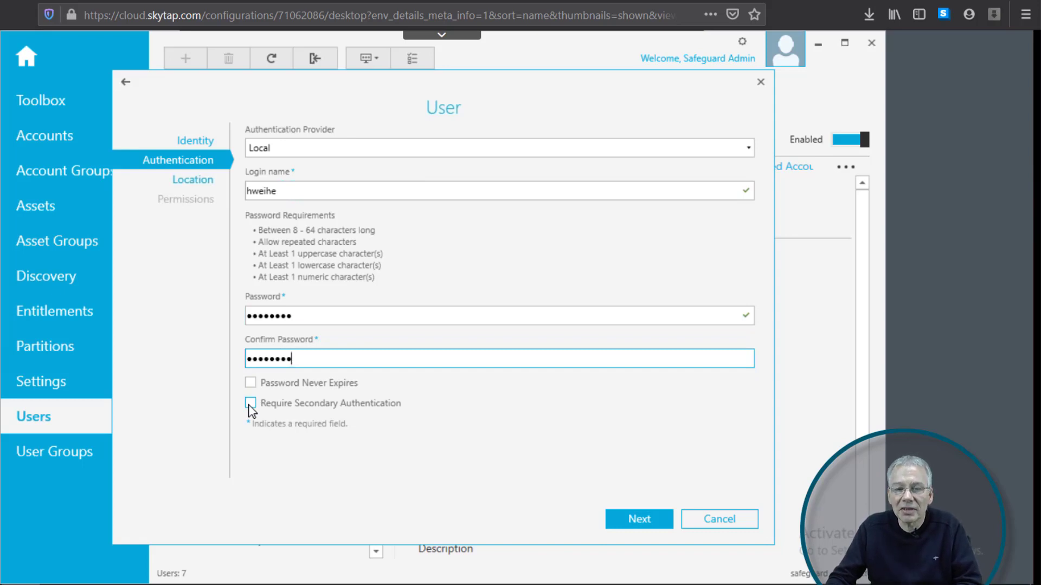
# - Require secondary authentication with Starling 2FA as the authentication provider
pyautogui.click(249, 403)
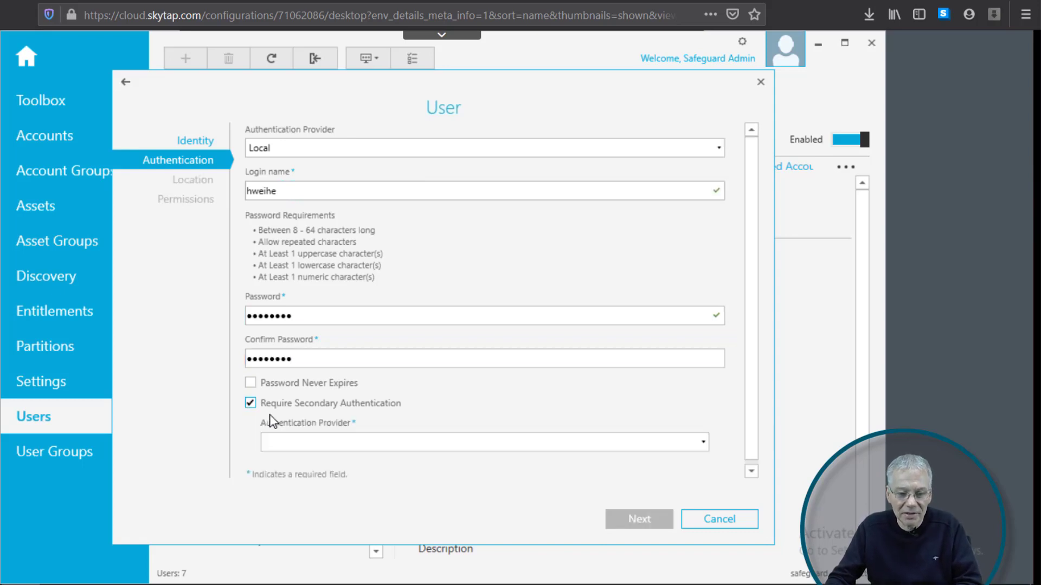
pyautogui.click(291, 442)
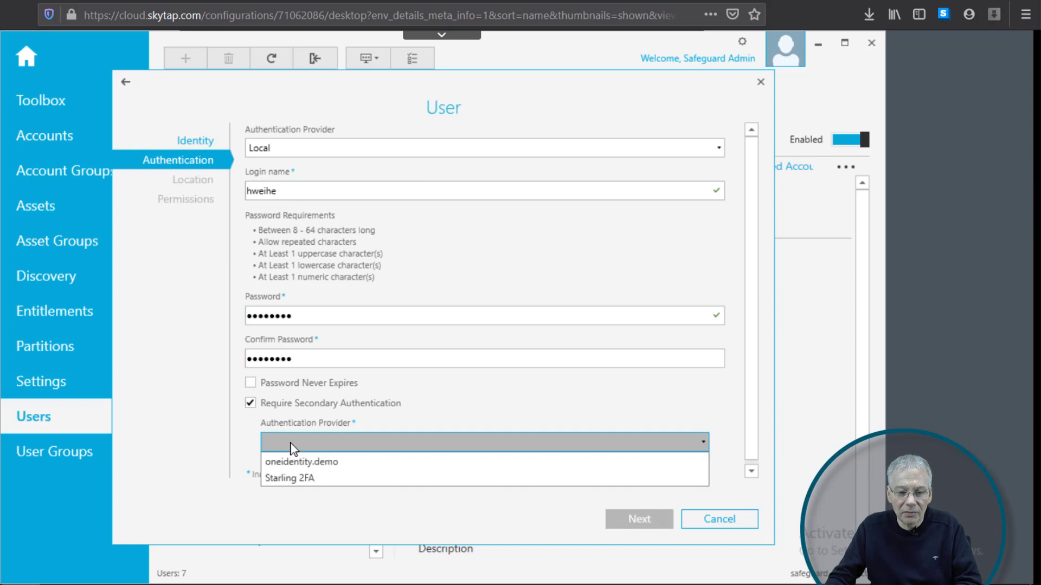
pyautogui.click(303, 478)
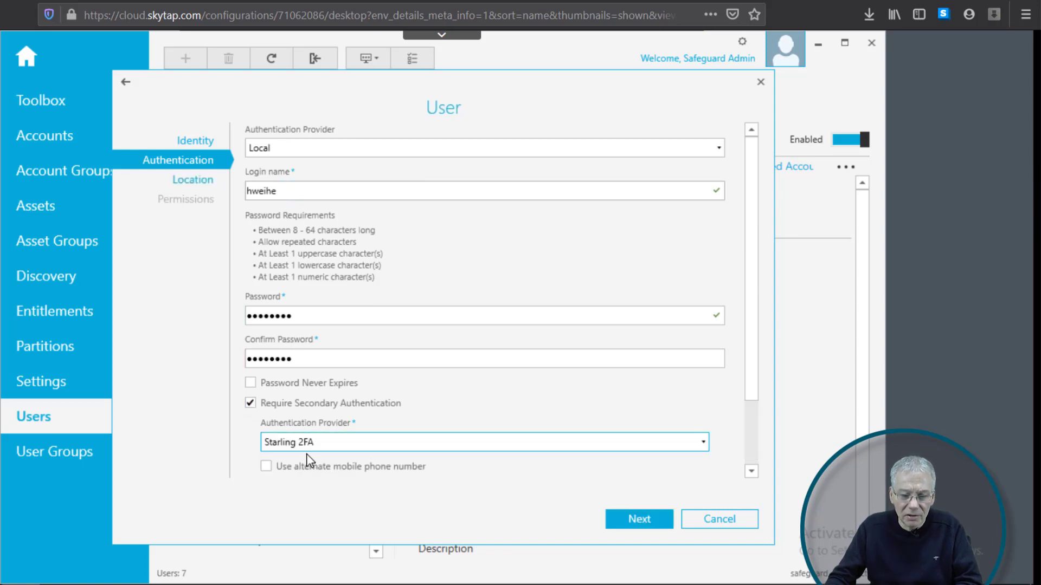
pyautogui.click(347, 450)
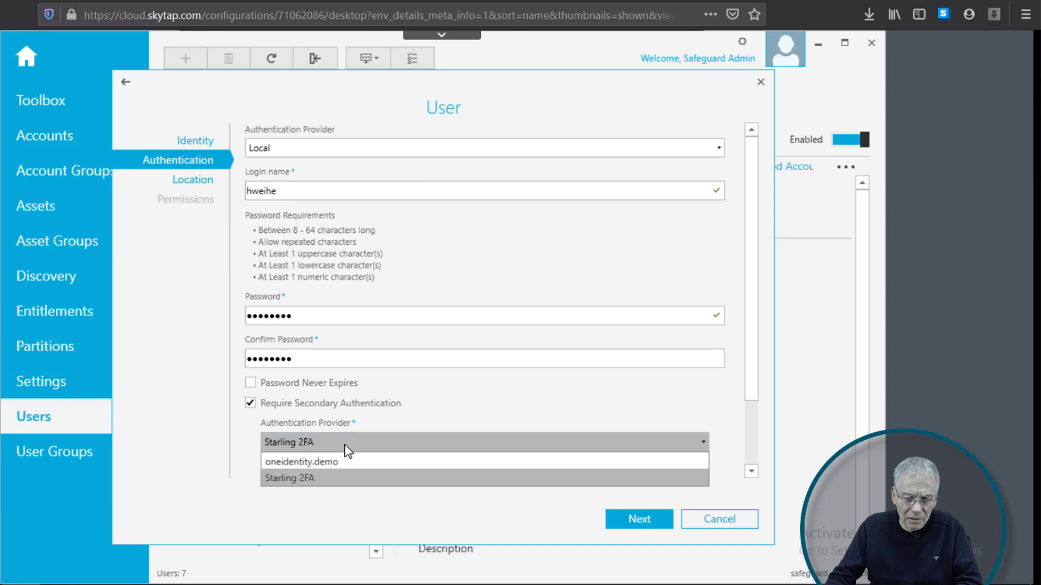
pyautogui.click(326, 480)
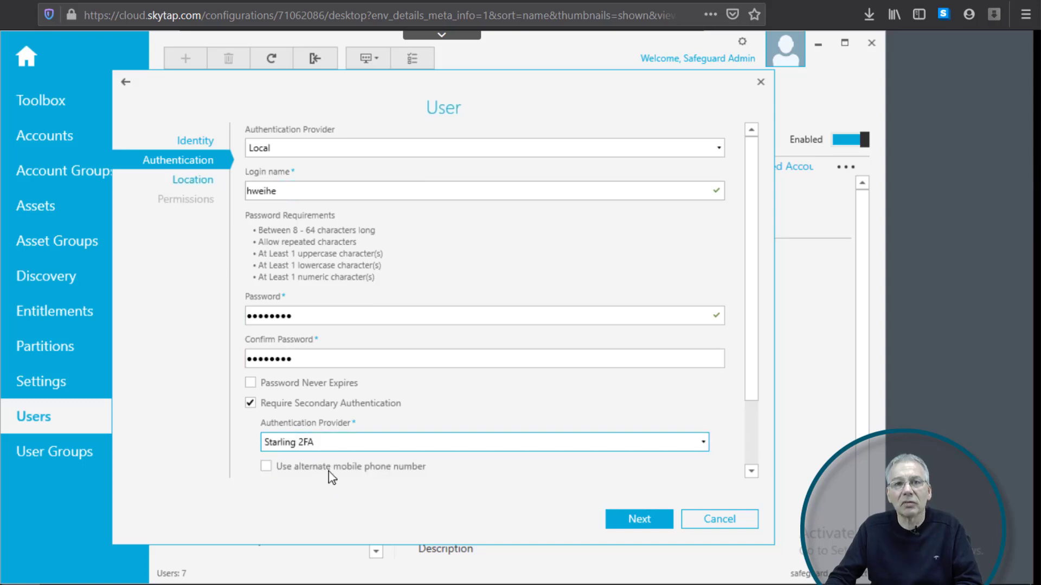
# - Skip past Location and Permissions with defaults and add the user, bringing the list to 8
pyautogui.click(644, 519)
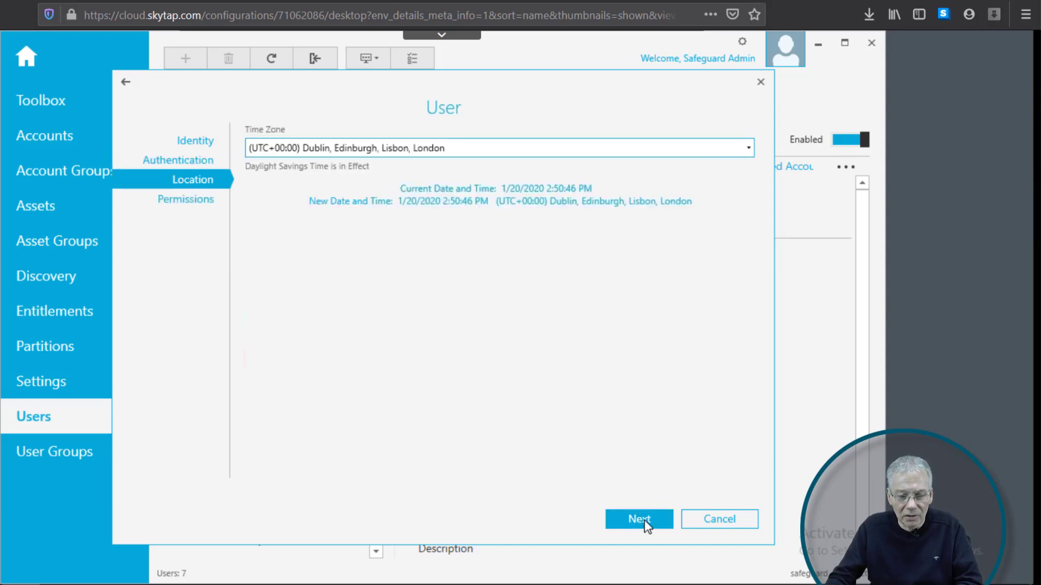
pyautogui.click(626, 520)
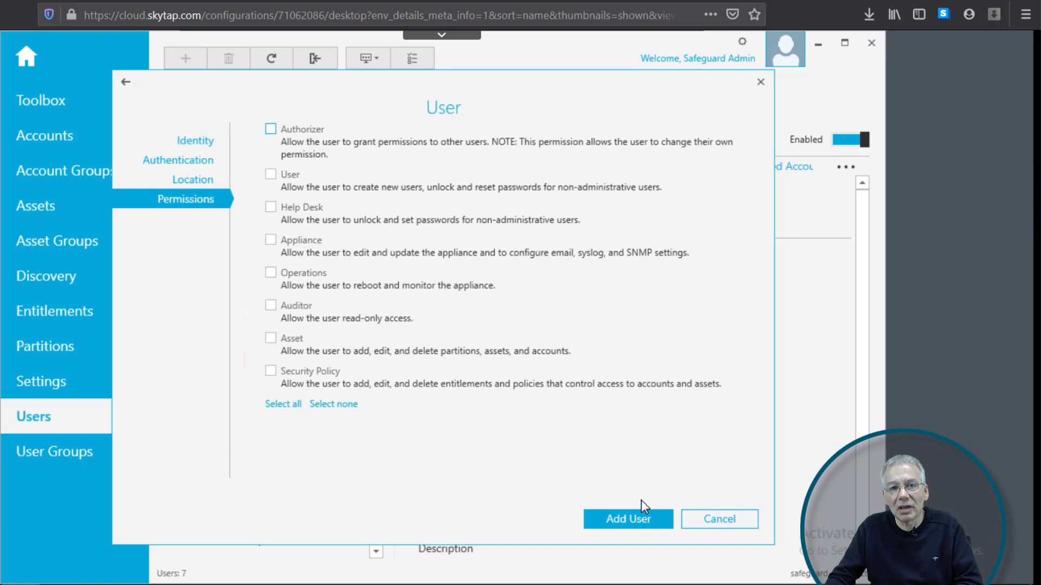
pyautogui.click(632, 524)
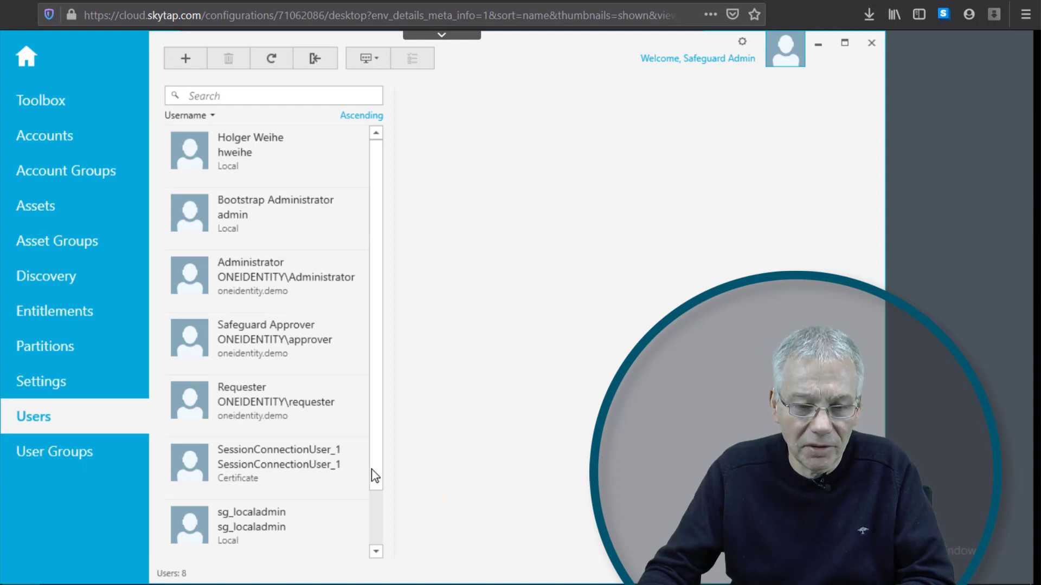
# - Open the new user's details, check Authentication lists Starling 2FA, and close with OK
pyautogui.click(375, 539)
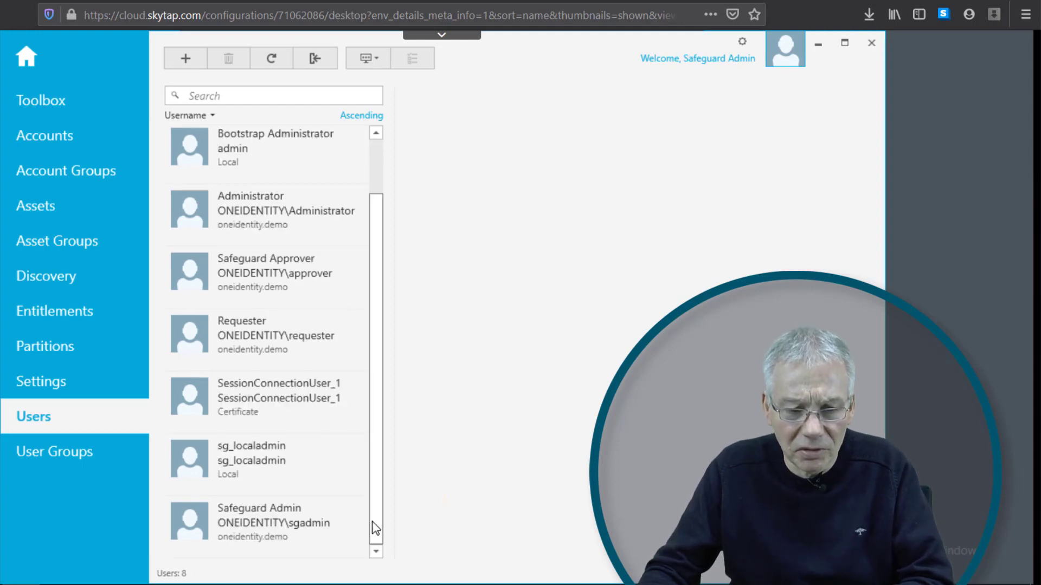
pyautogui.scroll(1, 362, 423)
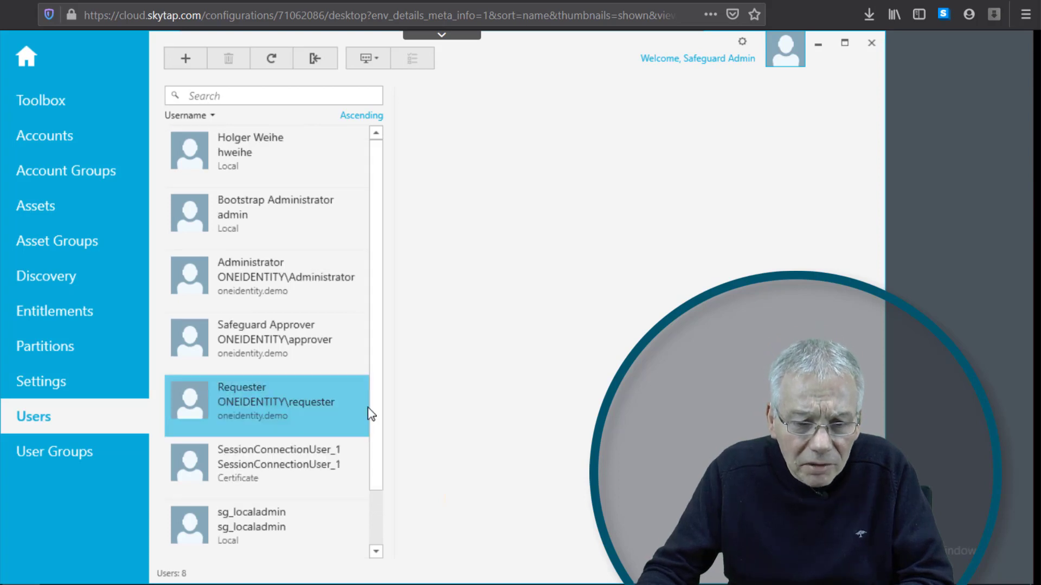
pyautogui.click(221, 150)
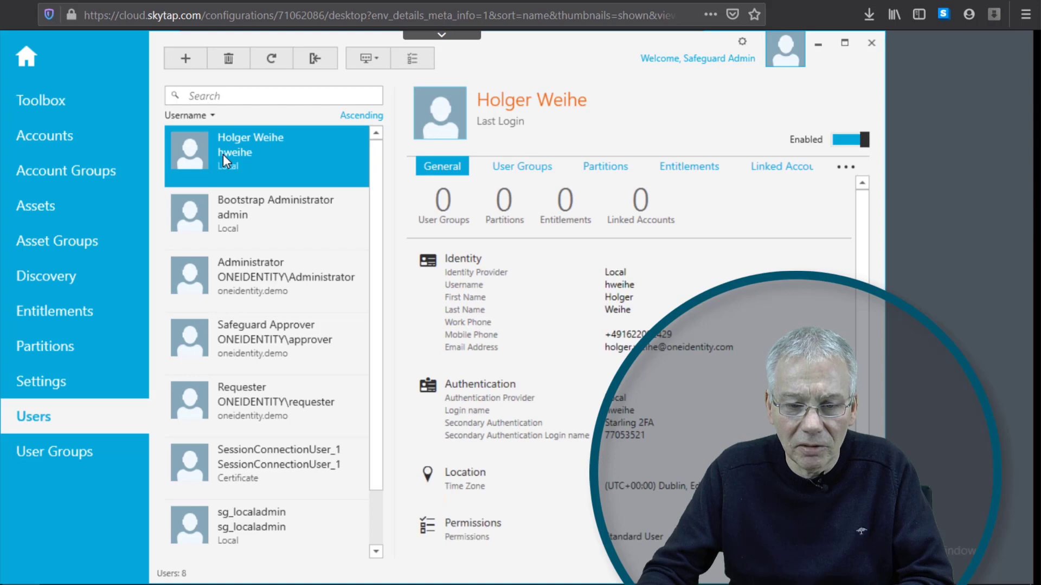
pyautogui.doubleClick(222, 154)
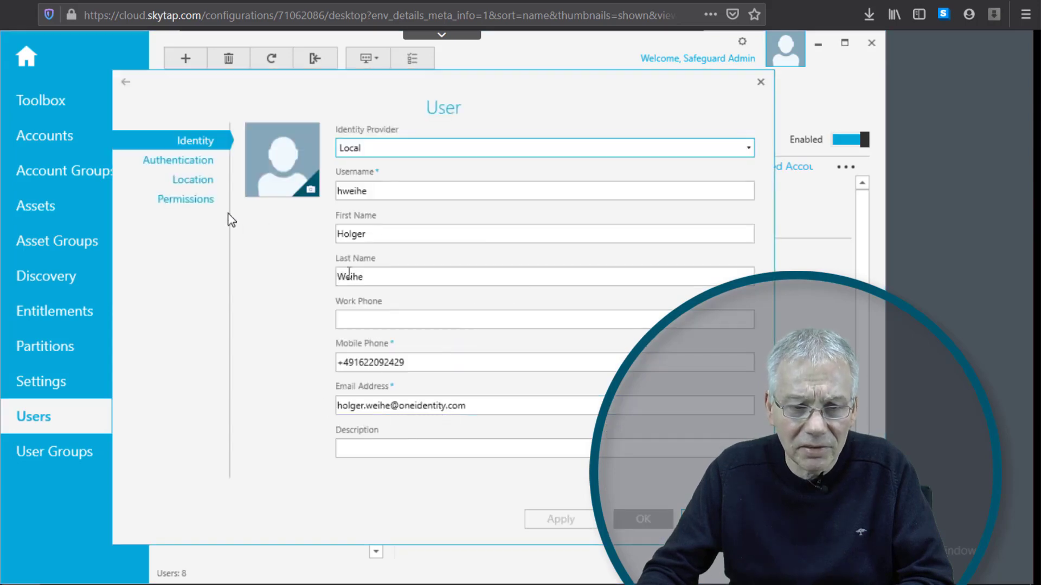
pyautogui.click(201, 162)
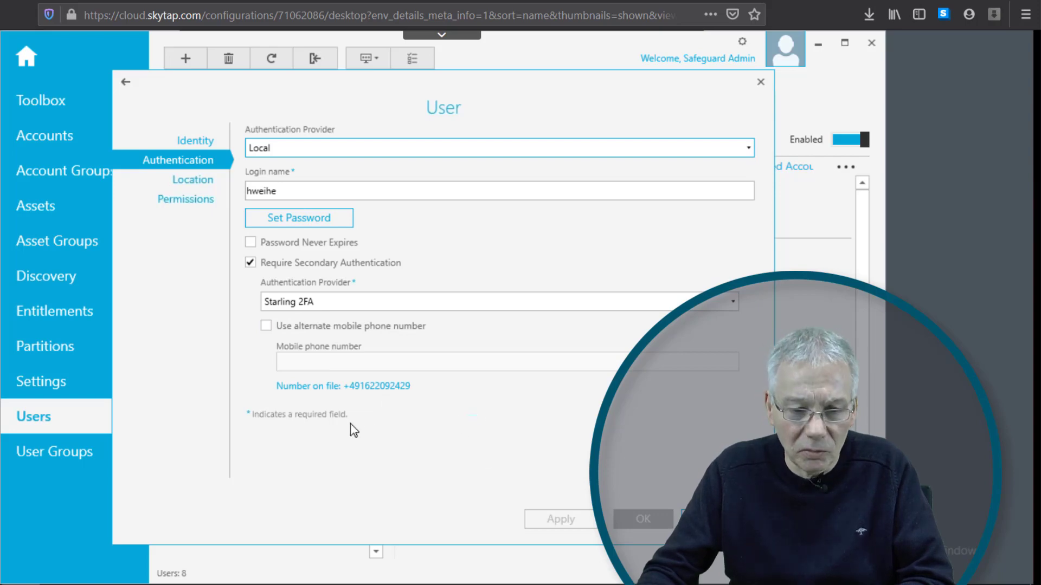
pyautogui.click(643, 519)
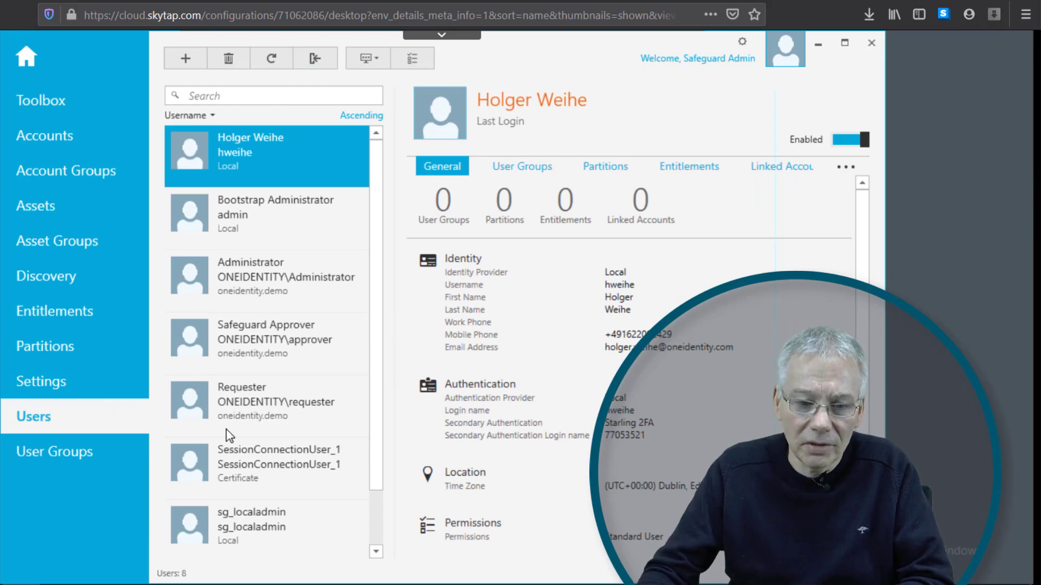
# - In a new browser tab, open the Safeguard login page via the SG bookmark and choose the Local domain
pyautogui.moveTo(40, 584)
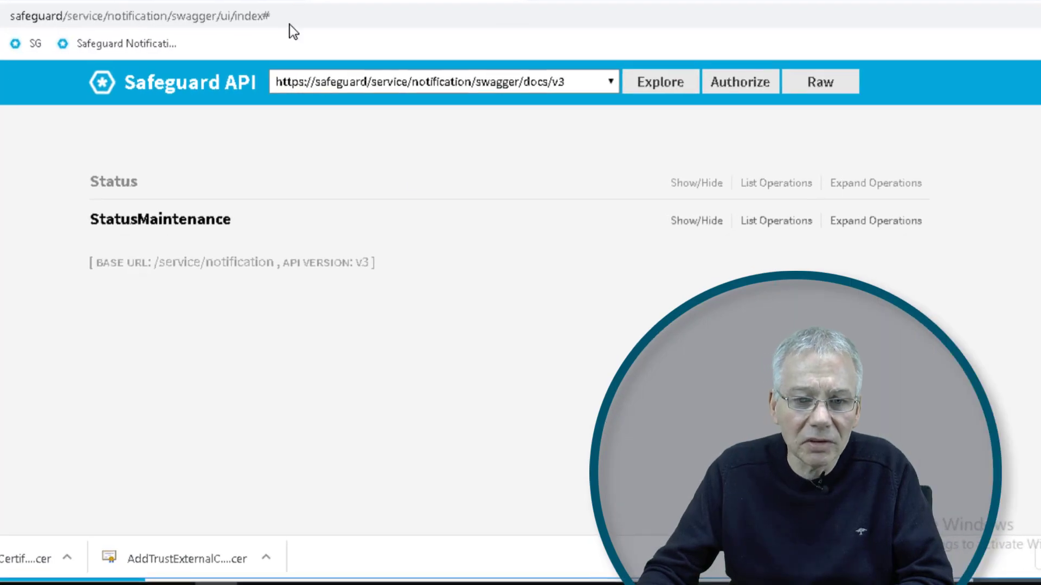
pyautogui.hotkey('ctrl', 't')
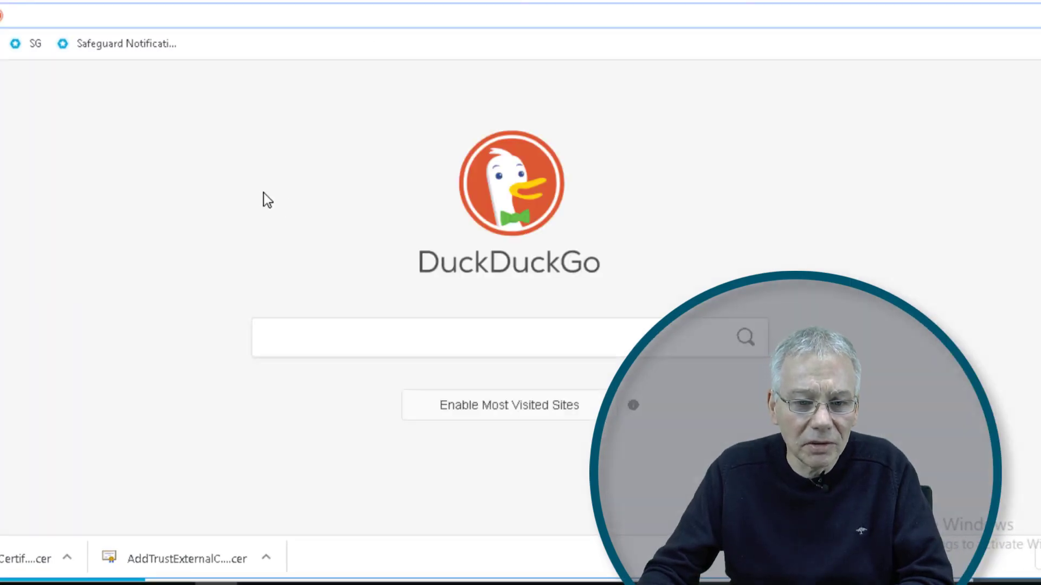
pyautogui.click(16, 44)
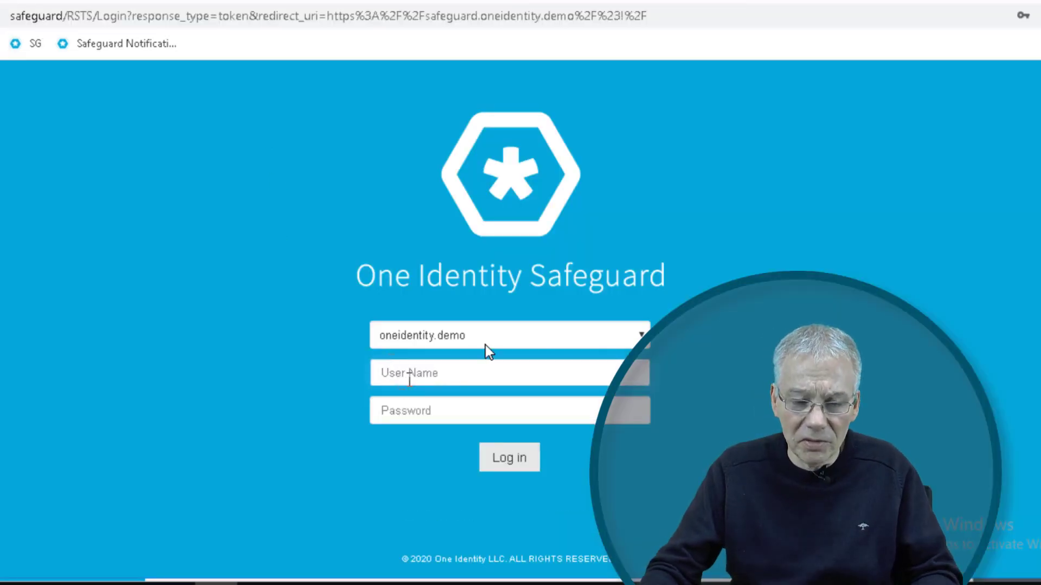
pyautogui.click(641, 337)
pyautogui.click(480, 359)
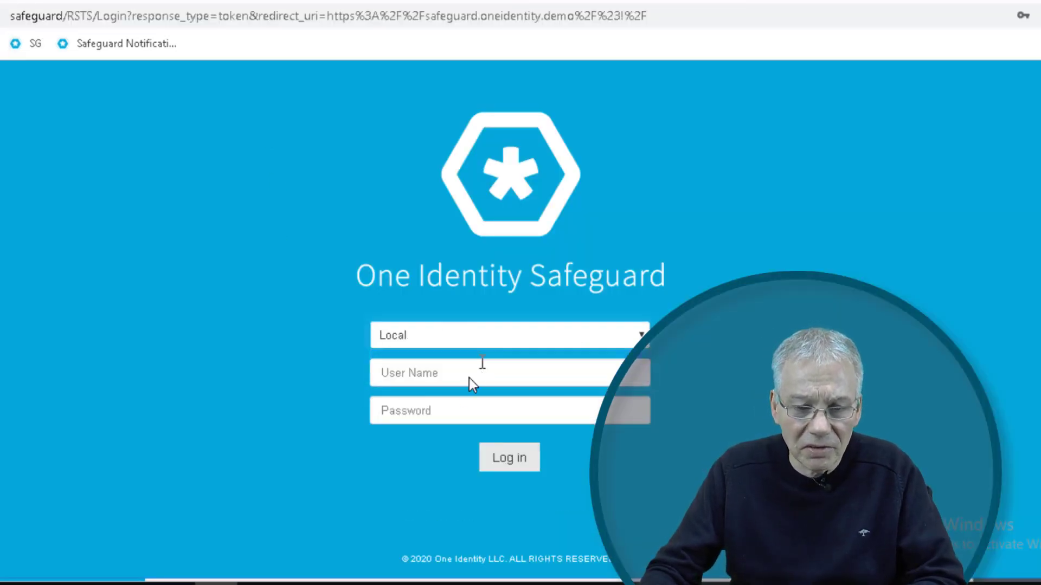
pyautogui.click(452, 375)
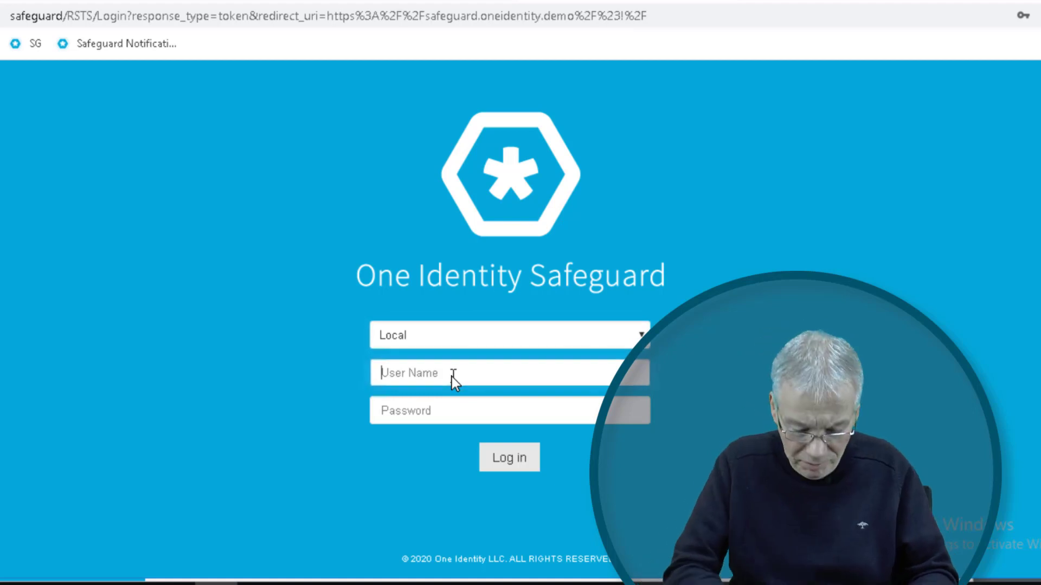